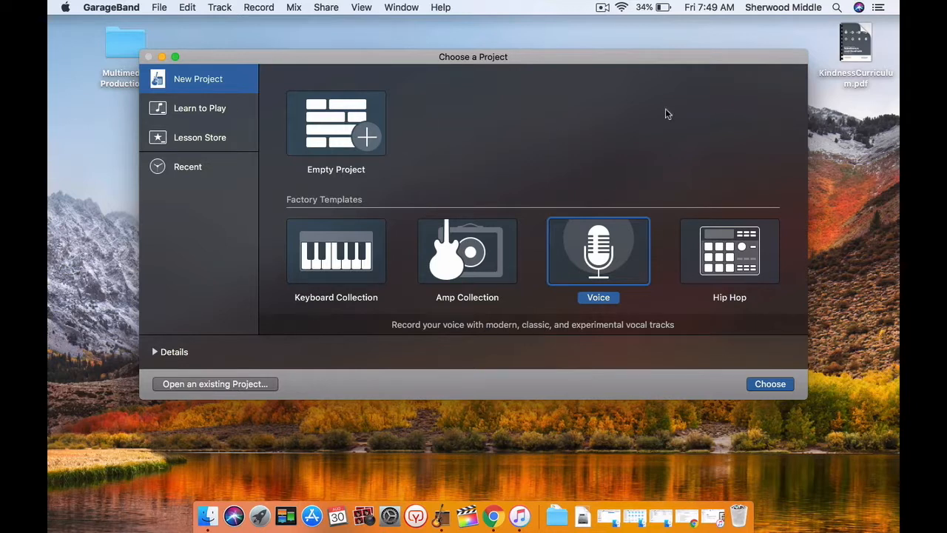
Step: Create a project from the Voice template and choose the Narration Vocal sound for the first track
{"action": "left_click", "coordinate": [769, 386]}
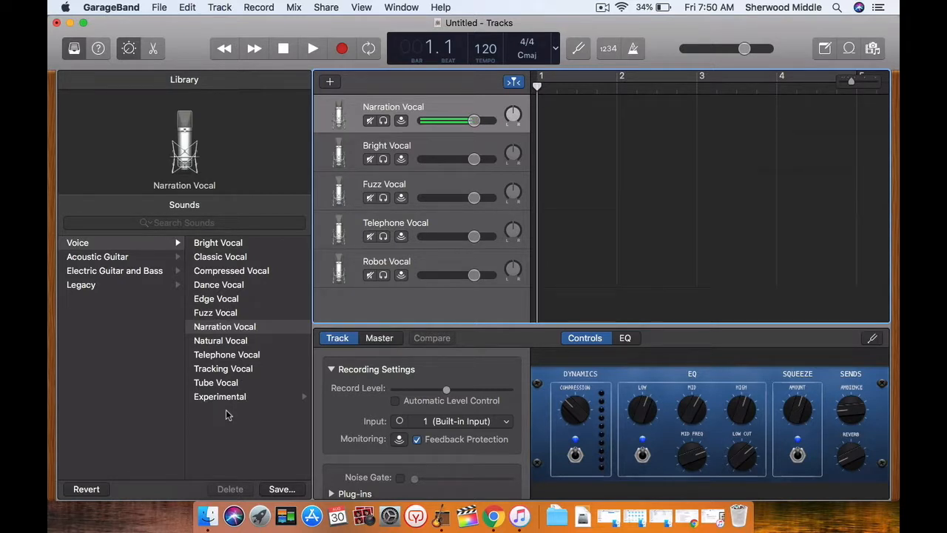
{"action": "left_click", "coordinate": [285, 392]}
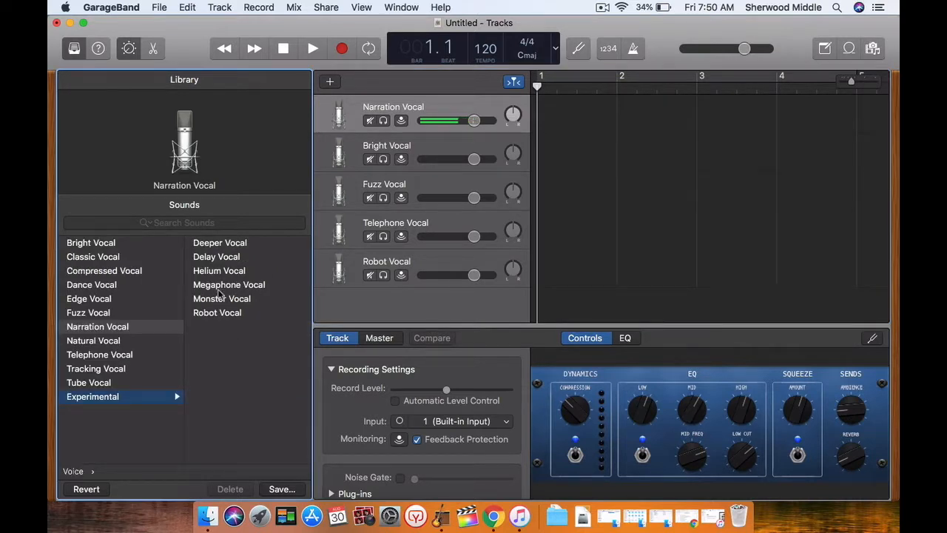
{"action": "left_click", "coordinate": [124, 330]}
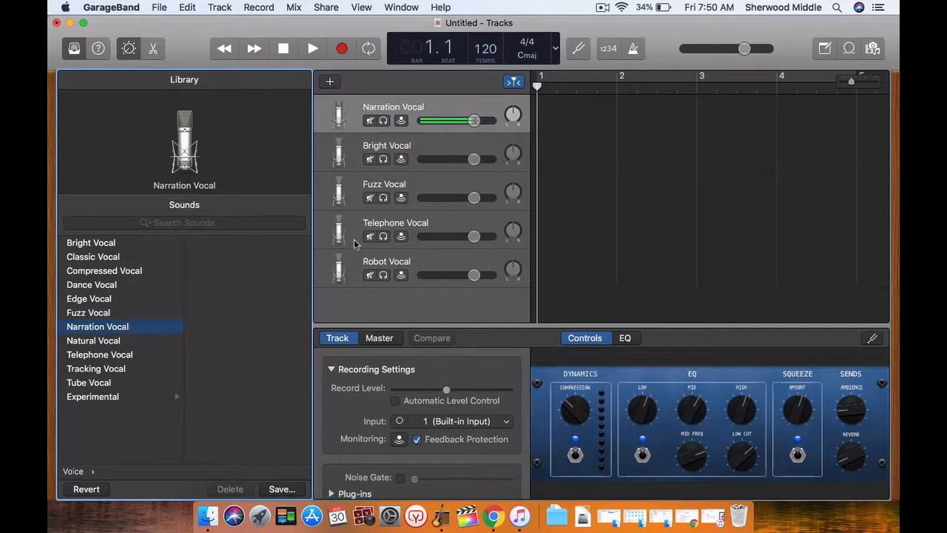
Step: Record a spoken take on the Narration Vocal track, play back its opening bars and return the playhead to the start
{"action": "left_click", "coordinate": [344, 52]}
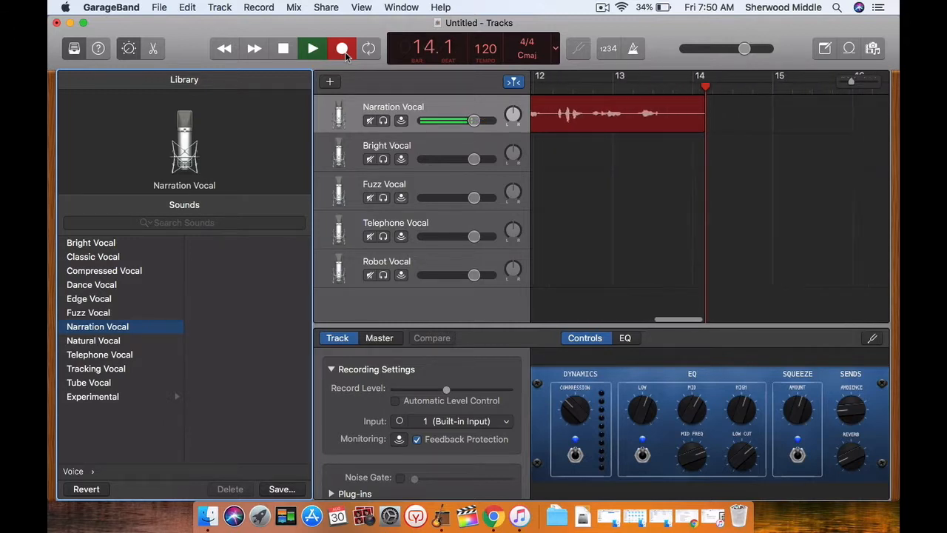
{"action": "left_click", "coordinate": [343, 49]}
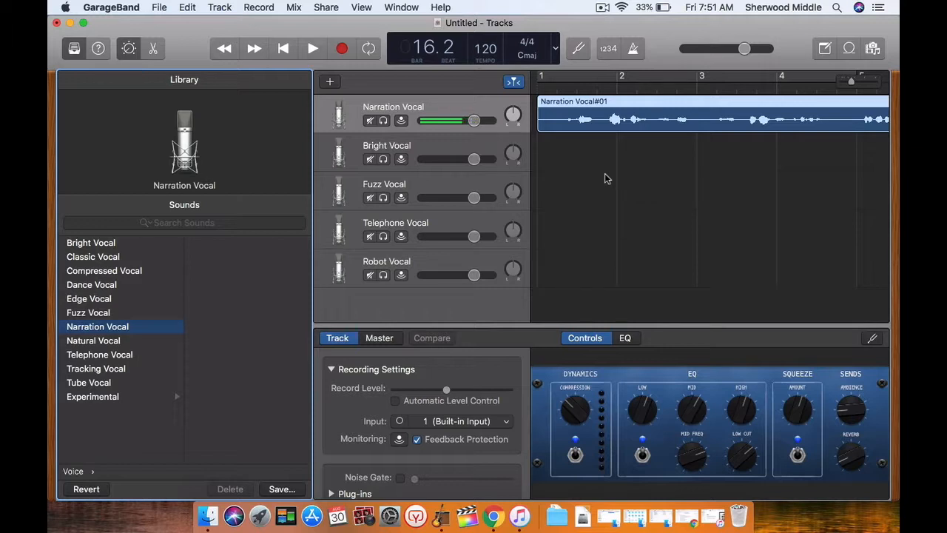
{"action": "key", "text": "space"}
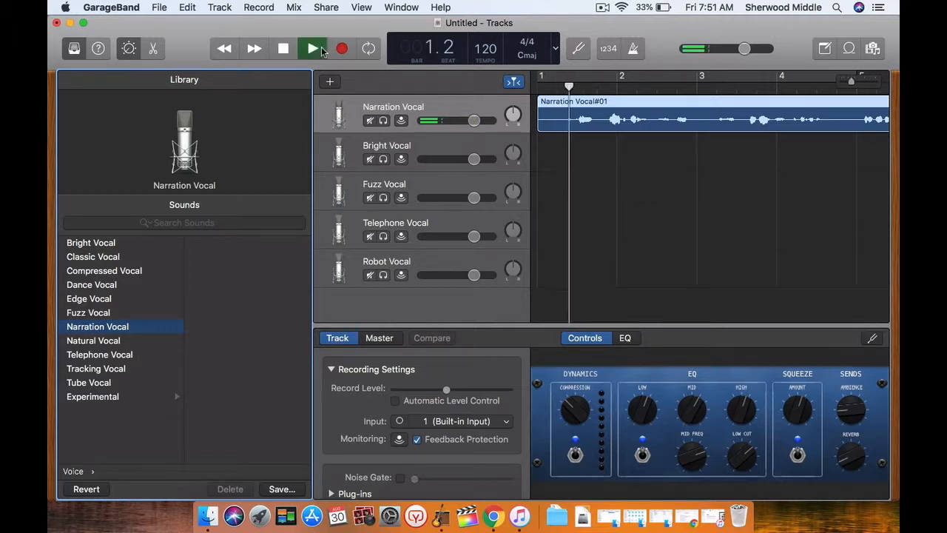
{"action": "left_click", "coordinate": [284, 50]}
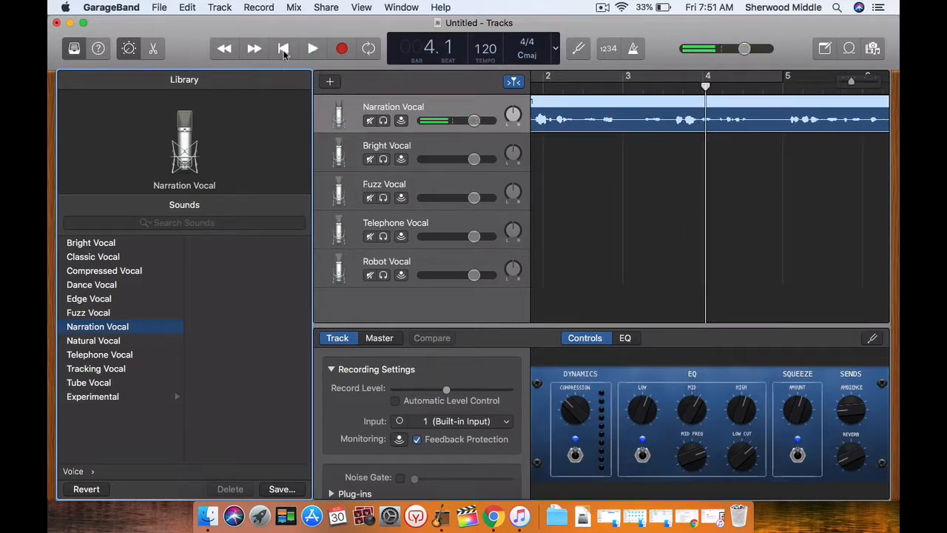
{"action": "left_click_drag", "start_coordinate": [705, 89], "coordinate": [446, 99]}
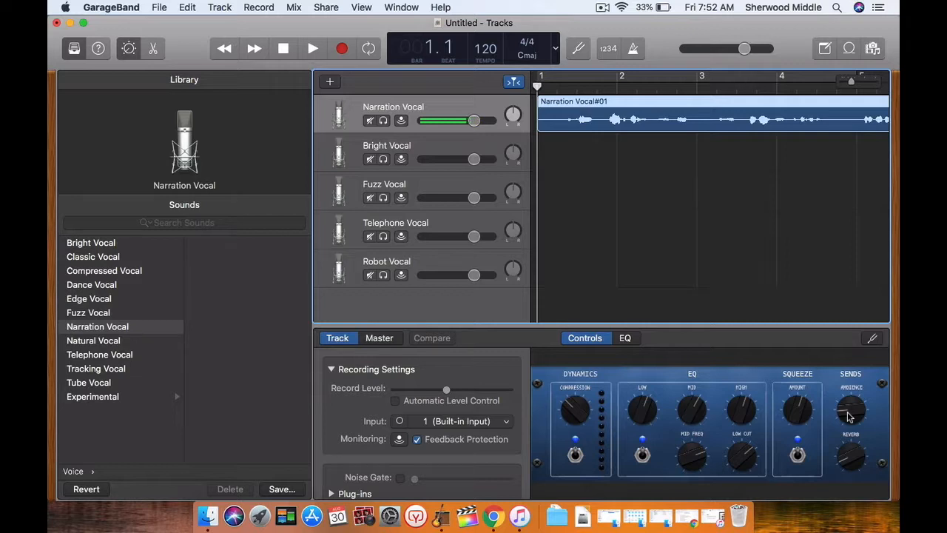
Step: Turn down the Ambience send on the narration track and play the start of the recording without the noise gate
{"action": "left_click_drag", "start_coordinate": [847, 412], "coordinate": [848, 415]}
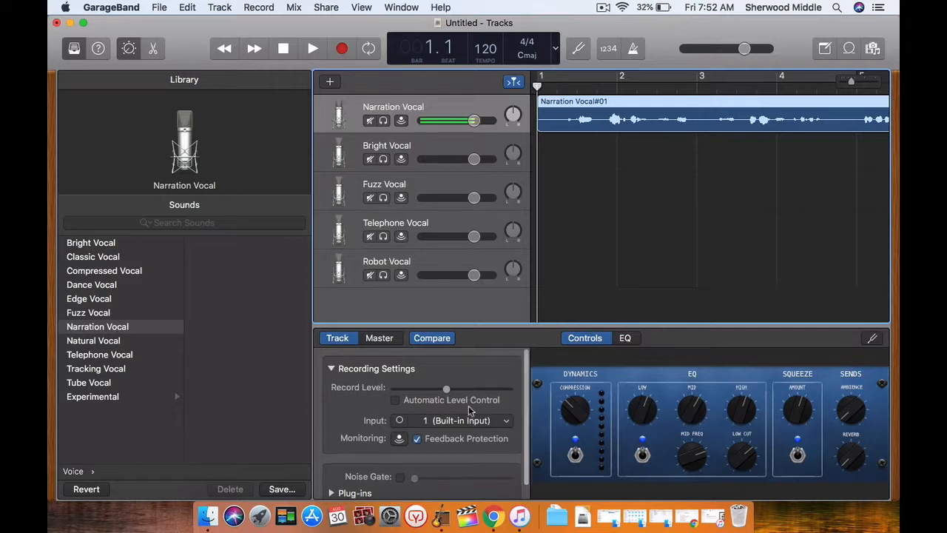
{"action": "scroll", "coordinate": [437, 437], "scroll_direction": "down", "scroll_amount": 2}
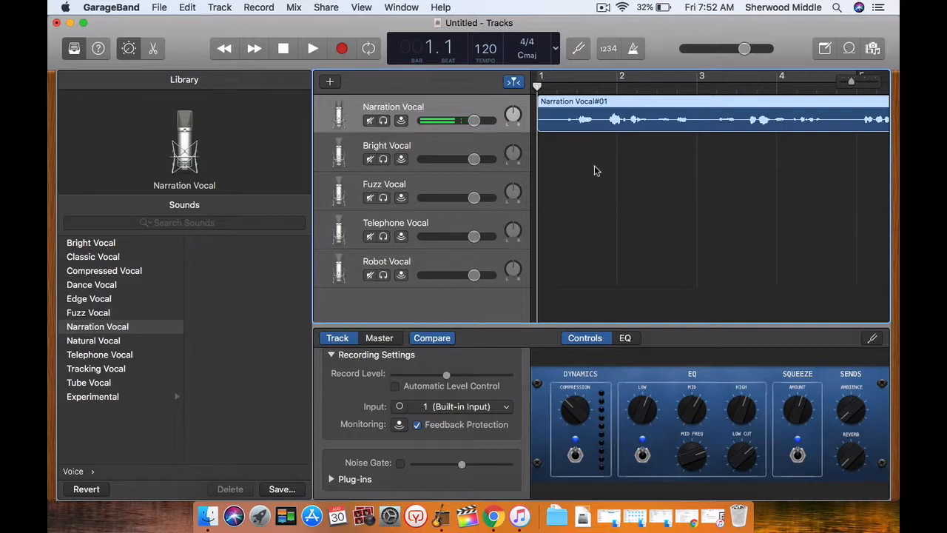
{"action": "left_click", "coordinate": [314, 51]}
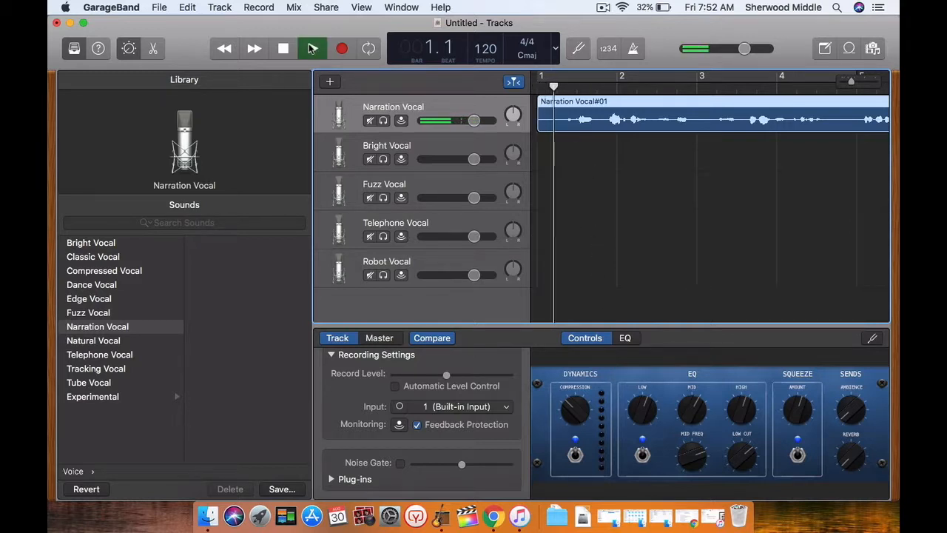
{"action": "left_click", "coordinate": [312, 49]}
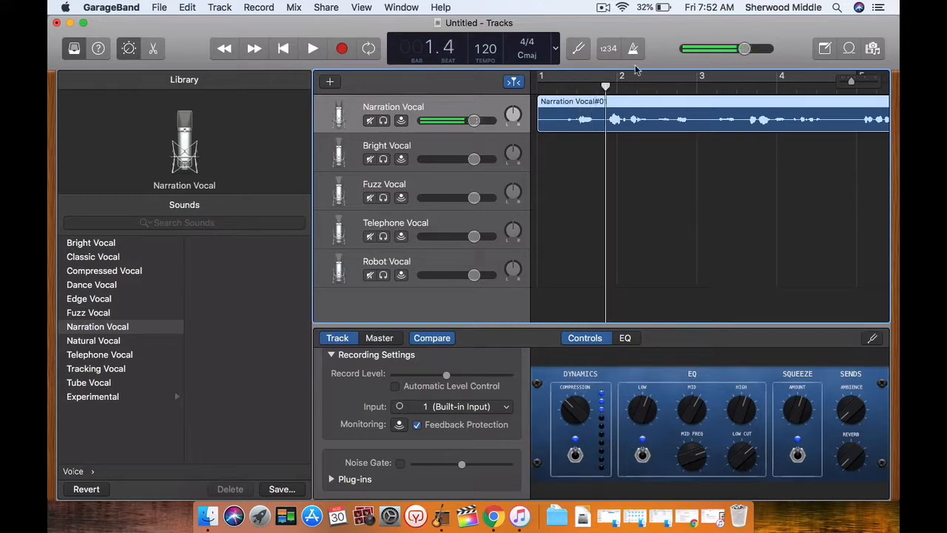
Step: Enable the noise gate on the Narration Vocal track and play the recording from the beginning
{"action": "left_click_drag", "start_coordinate": [607, 87], "coordinate": [536, 92]}
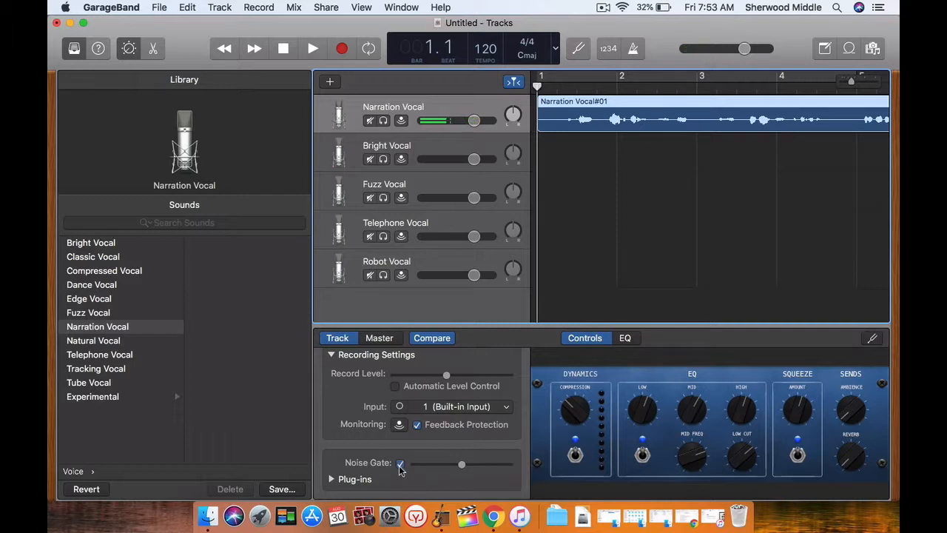
{"action": "left_click", "coordinate": [314, 50]}
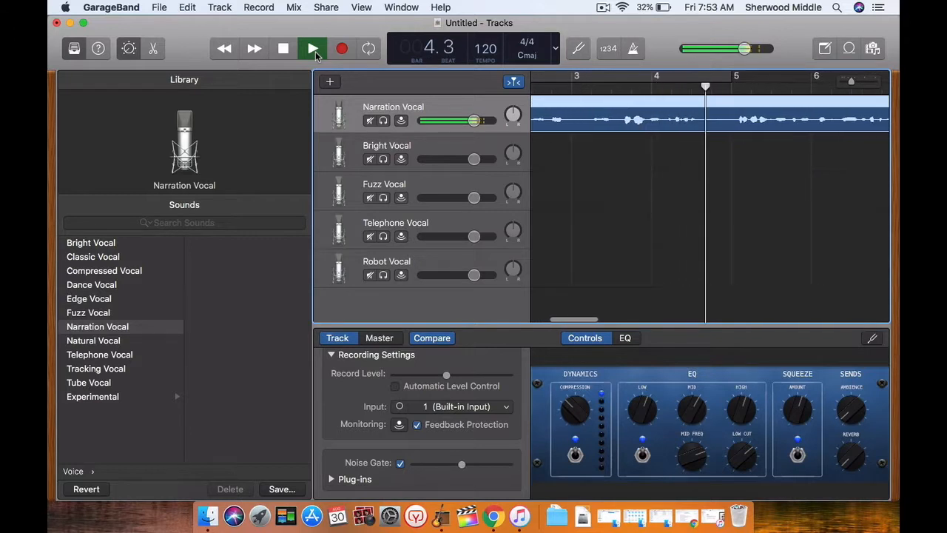
{"action": "left_click", "coordinate": [315, 51]}
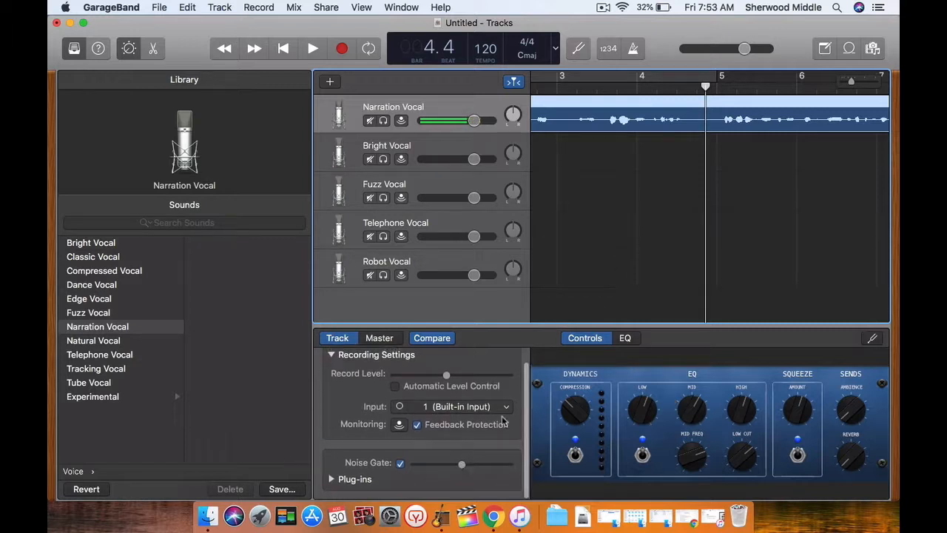
Step: Raise the noise gate threshold to -18 dB and play the narration from the start to hear the effect
{"action": "left_click", "coordinate": [461, 468]}
{"action": "left_click_drag", "start_coordinate": [461, 468], "coordinate": [492, 475]}
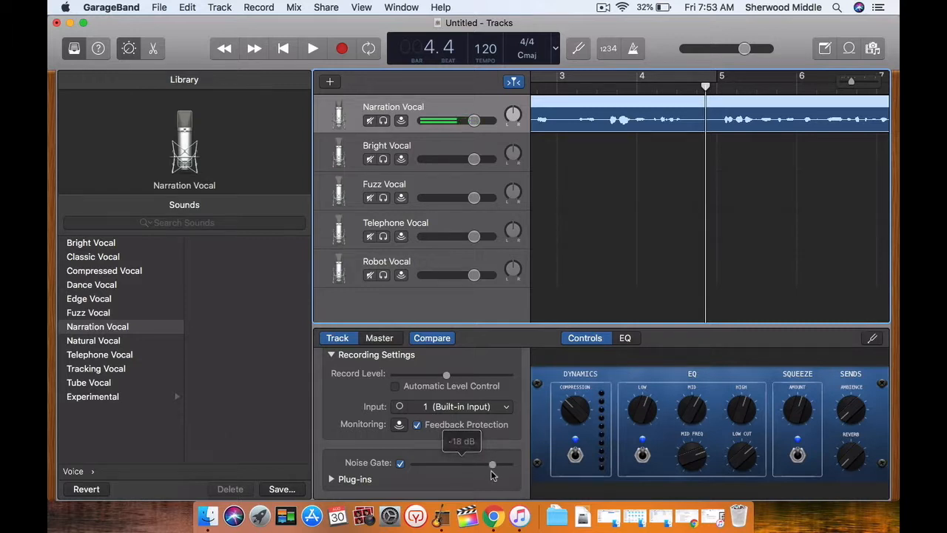
{"action": "key", "text": "Return"}
{"action": "key", "text": "space"}
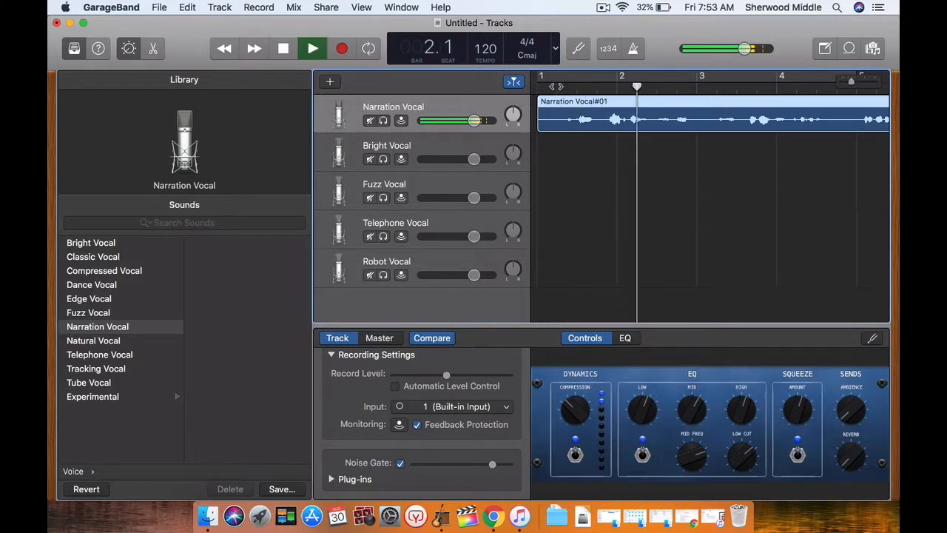
{"action": "key", "text": "space"}
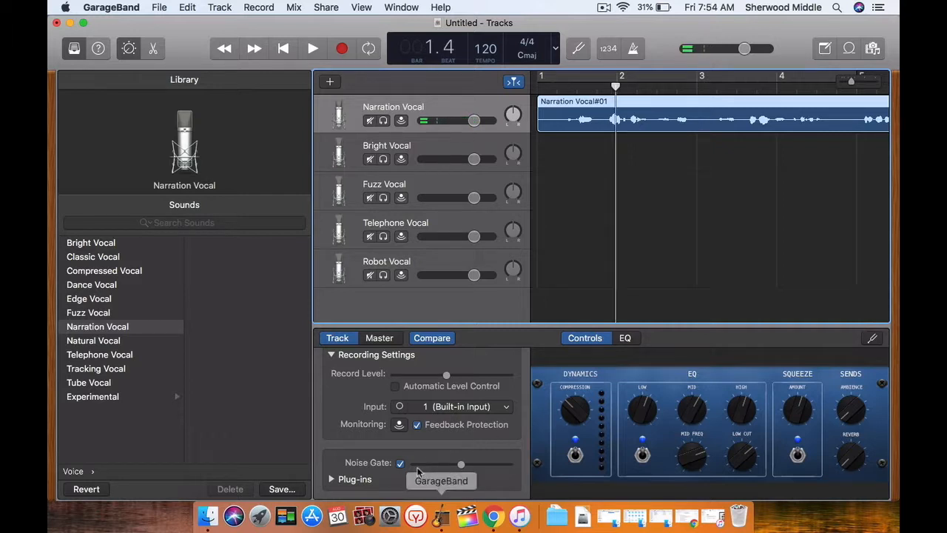
Step: Fine-tune the noise gate threshold to about the middle of its range and return the playhead to the start
{"action": "mouse_move", "coordinate": [458, 465]}
{"action": "left_mouse_down"}
{"action": "mouse_move", "coordinate": [451, 464]}
{"action": "mouse_move", "coordinate": [476, 468]}
{"action": "mouse_move", "coordinate": [461, 469]}
{"action": "left_mouse_up"}
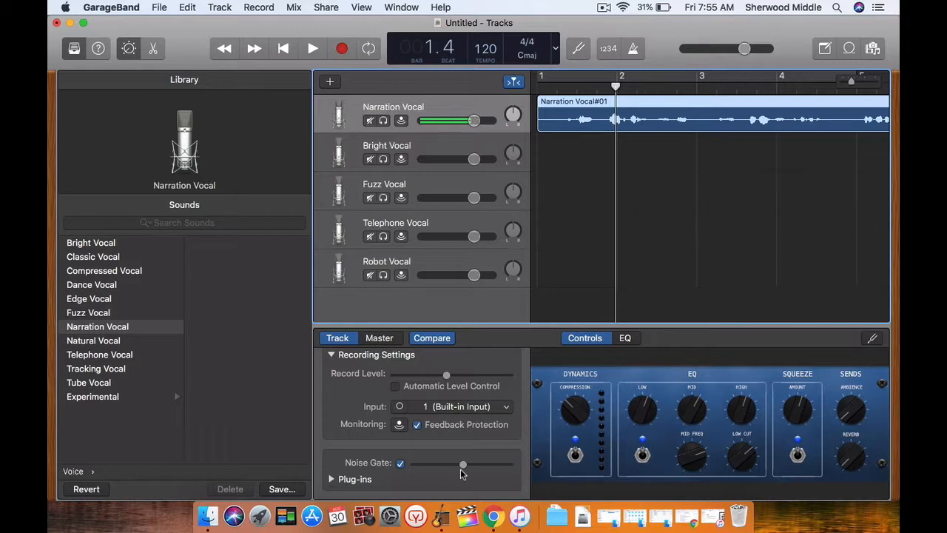
{"action": "left_click_drag", "start_coordinate": [461, 465], "coordinate": [461, 464]}
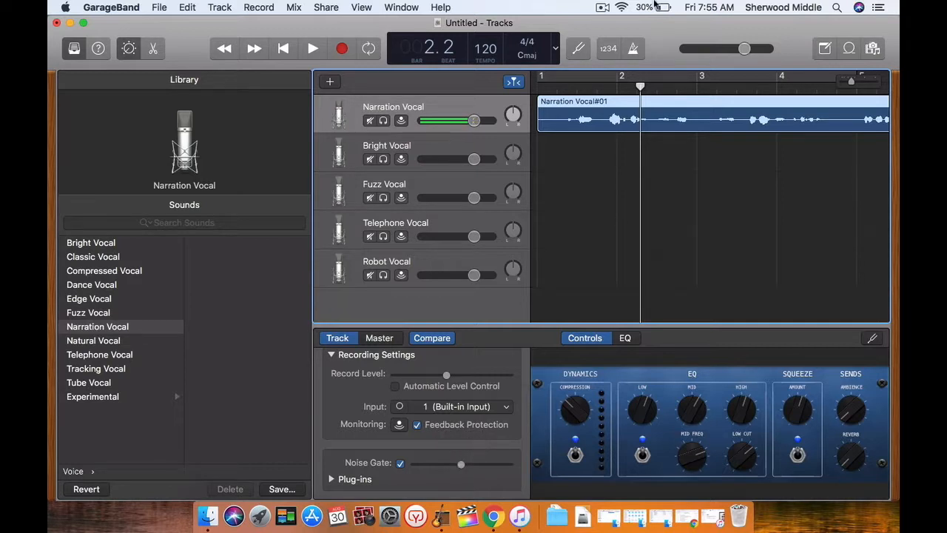
{"action": "key", "text": "Return"}
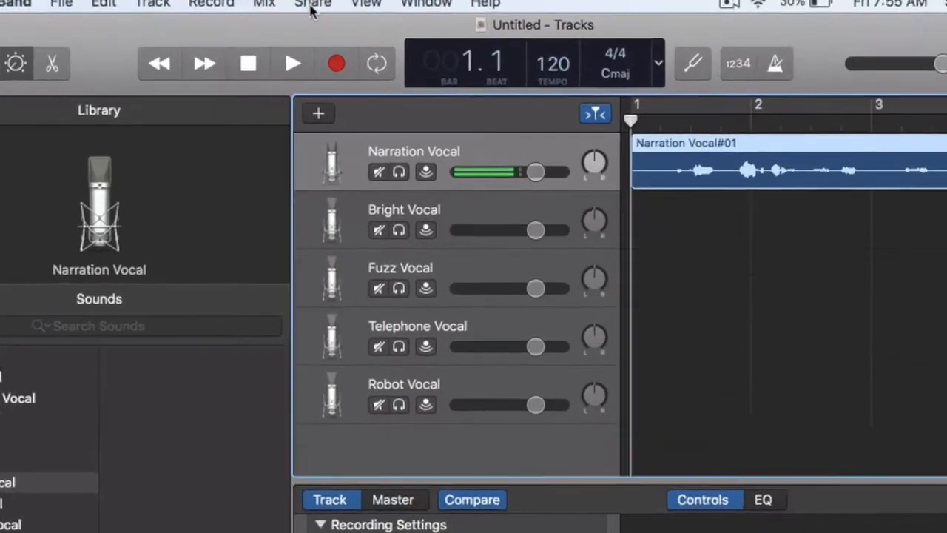
Step: Export the song to disk as an uncompressed 24-bit WAVE file in the 08-30-19 folder inside Multimedia Productions
{"action": "left_click", "coordinate": [325, 7]}
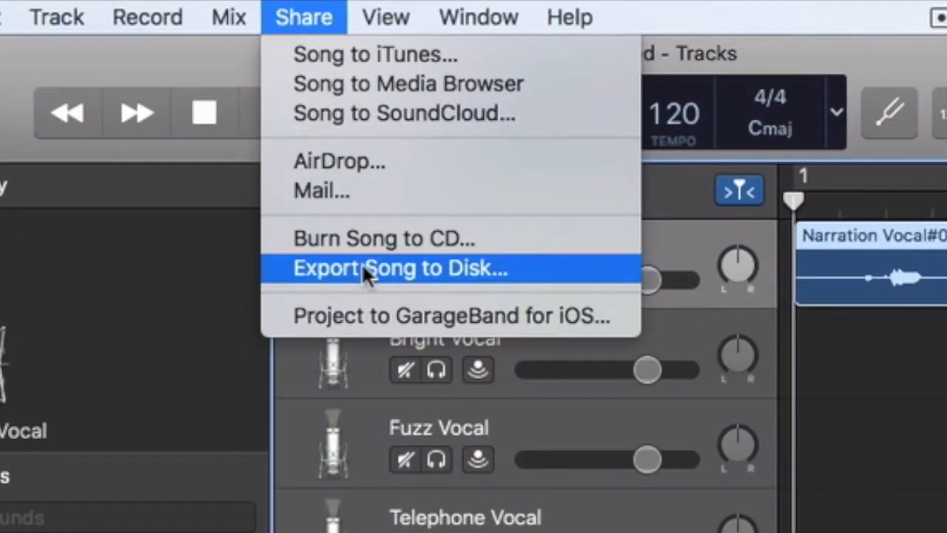
{"action": "left_click", "coordinate": [802, 9]}
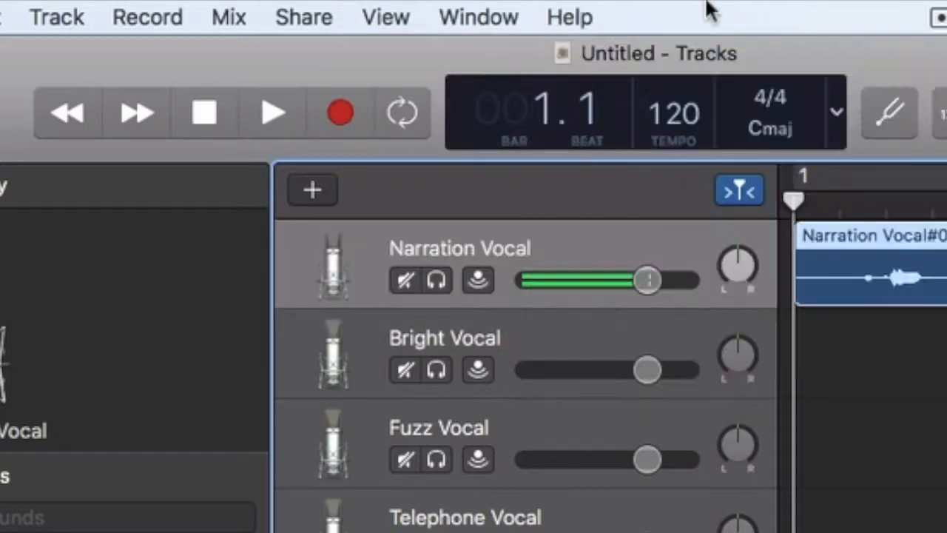
{"action": "left_click", "coordinate": [291, 21]}
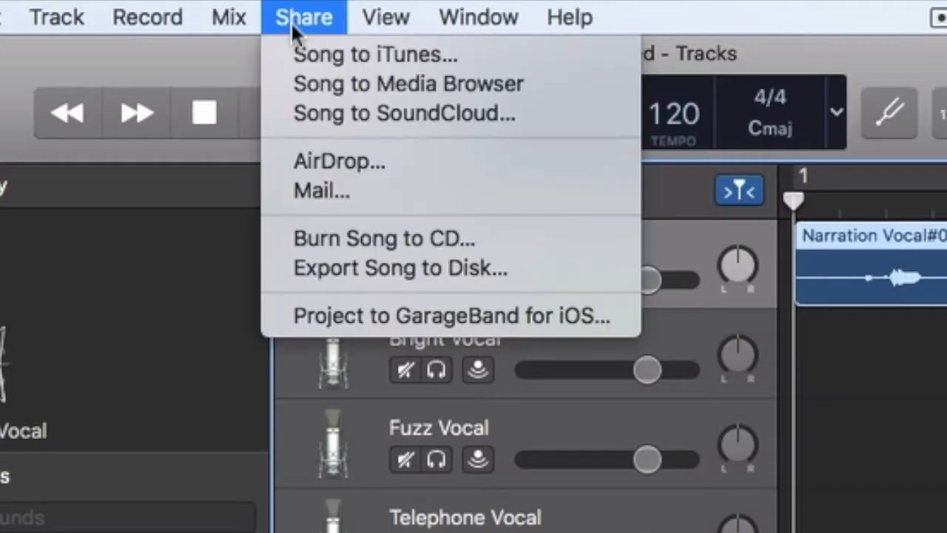
{"action": "left_click", "coordinate": [342, 269]}
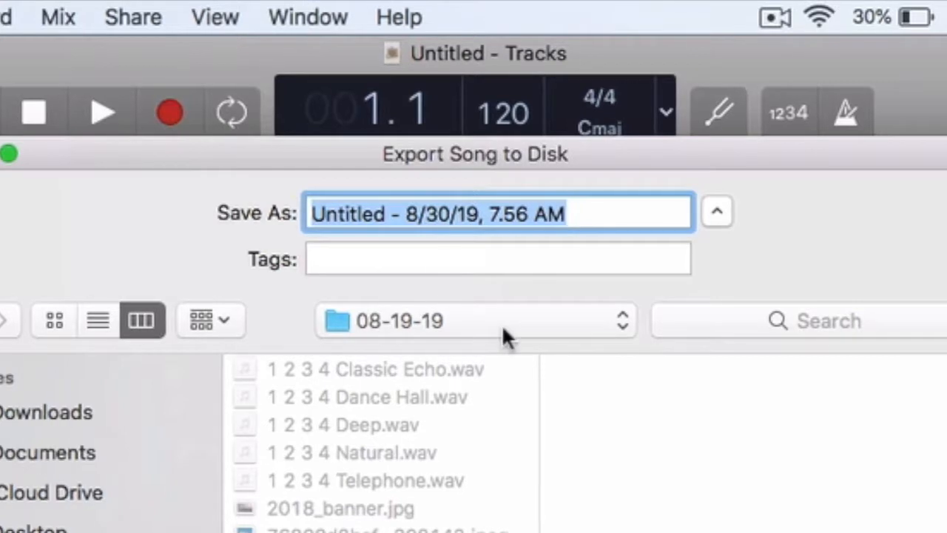
{"action": "left_click", "coordinate": [501, 324]}
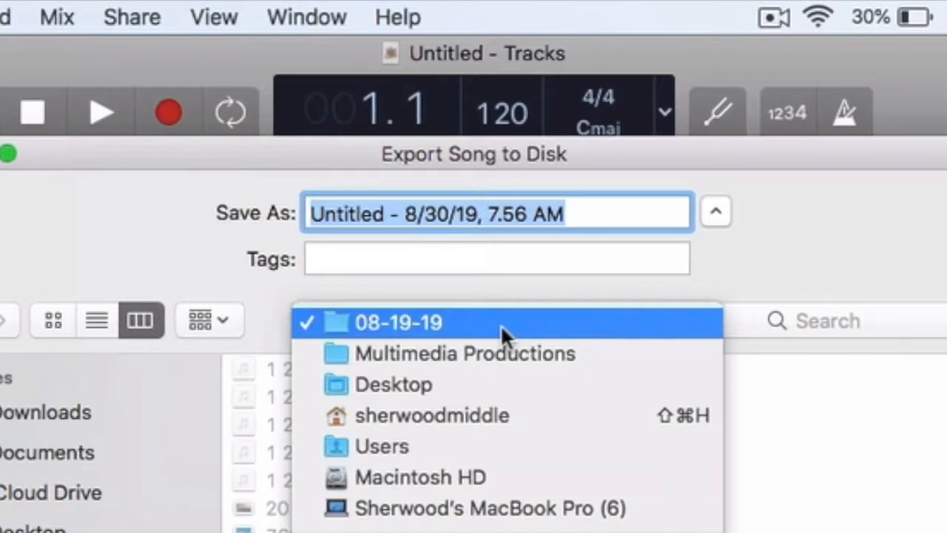
{"action": "left_click", "coordinate": [465, 355]}
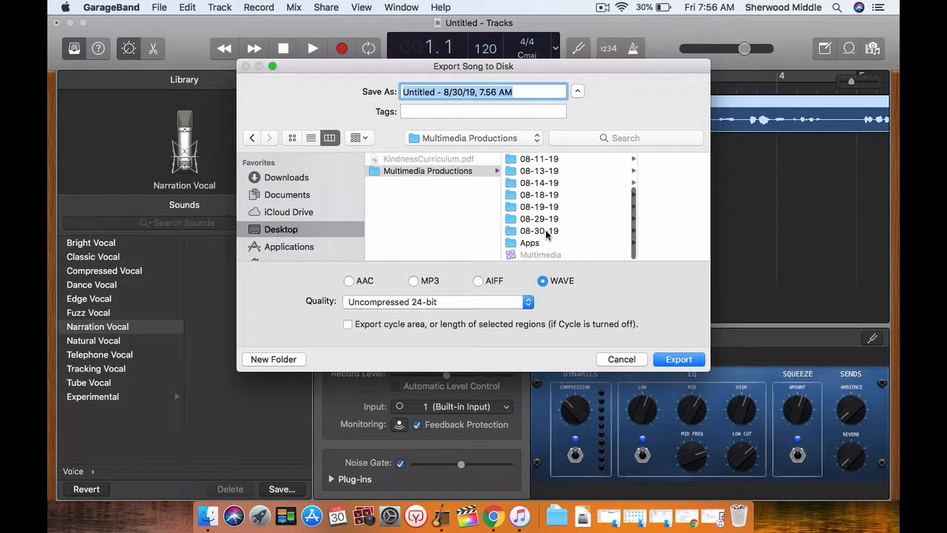
{"action": "left_click", "coordinate": [546, 232]}
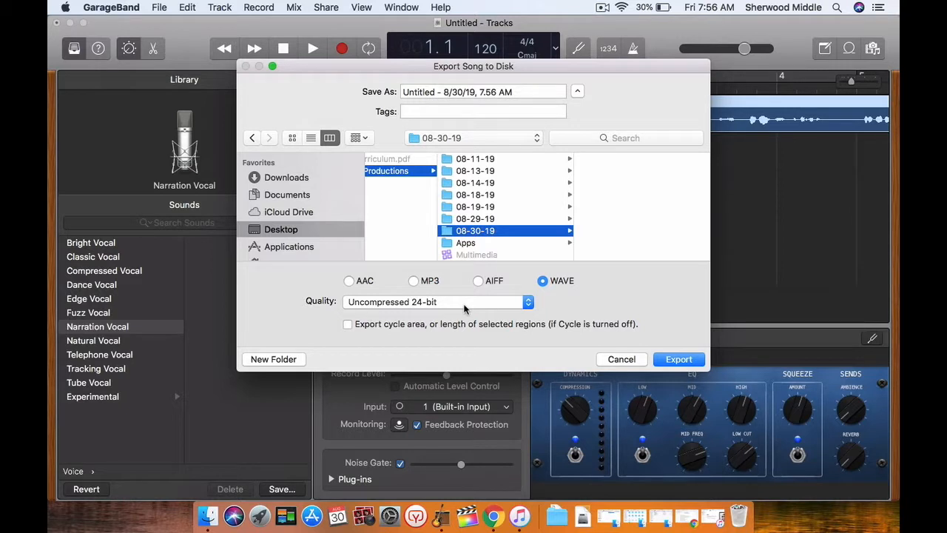
{"action": "left_click", "coordinate": [678, 359]}
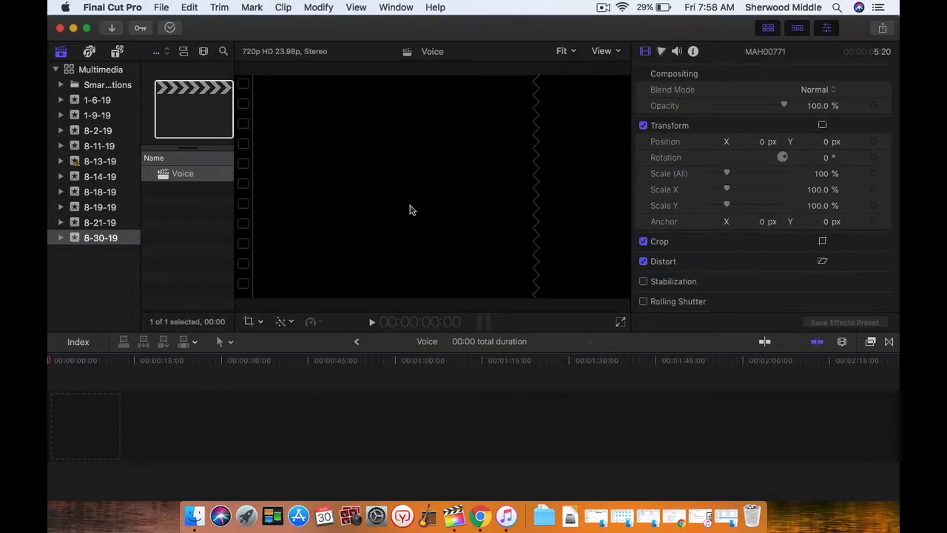
{"action": "left_click", "coordinate": [92, 242]}
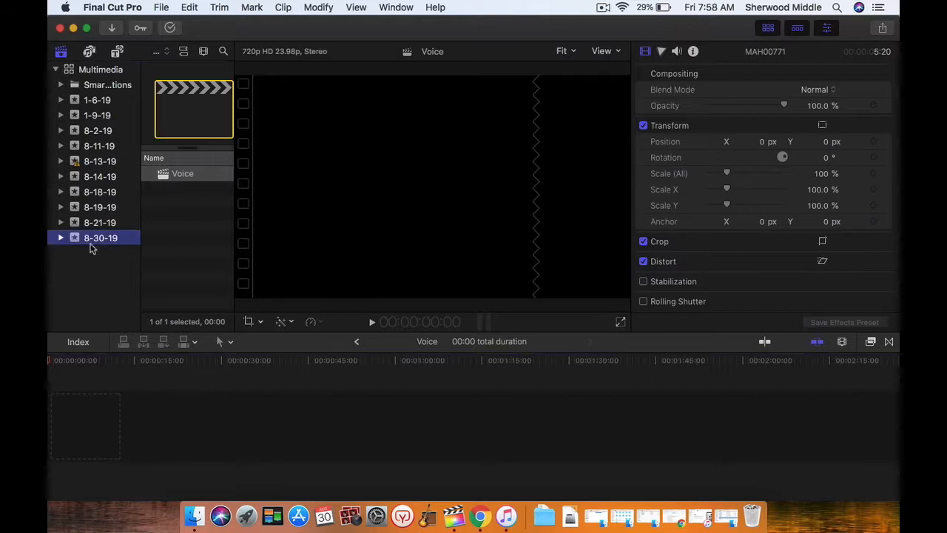
{"action": "left_click", "coordinate": [162, 7]}
{"action": "mouse_move", "coordinate": [219, 25]}
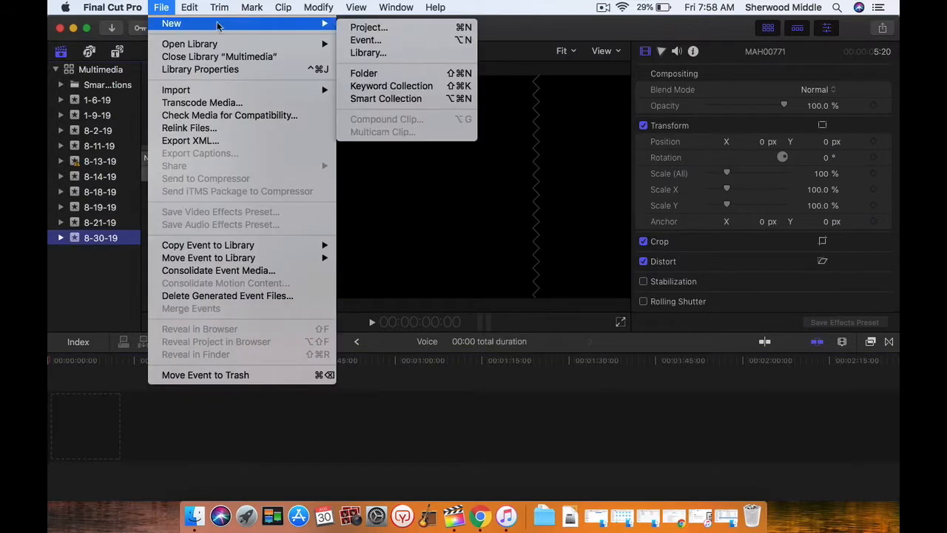
{"action": "left_click", "coordinate": [365, 40]}
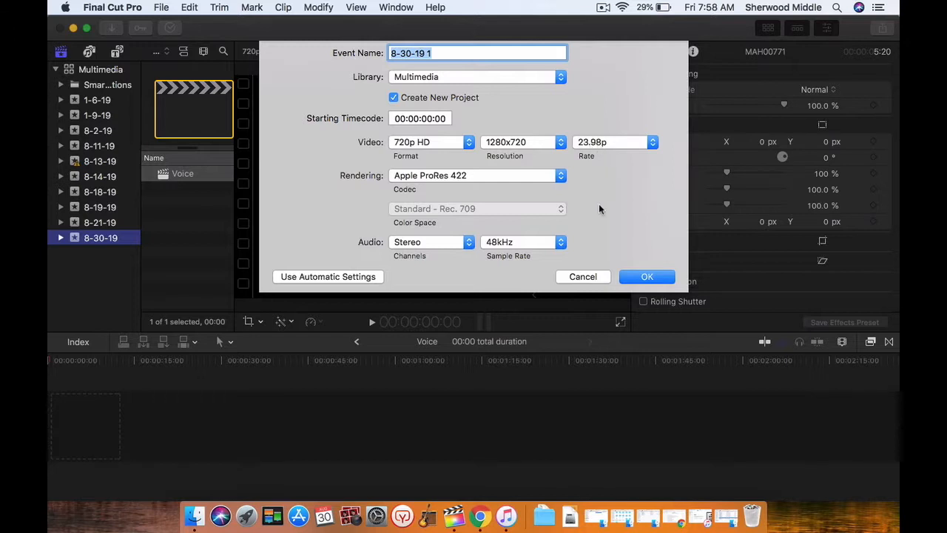
{"action": "left_click", "coordinate": [588, 276]}
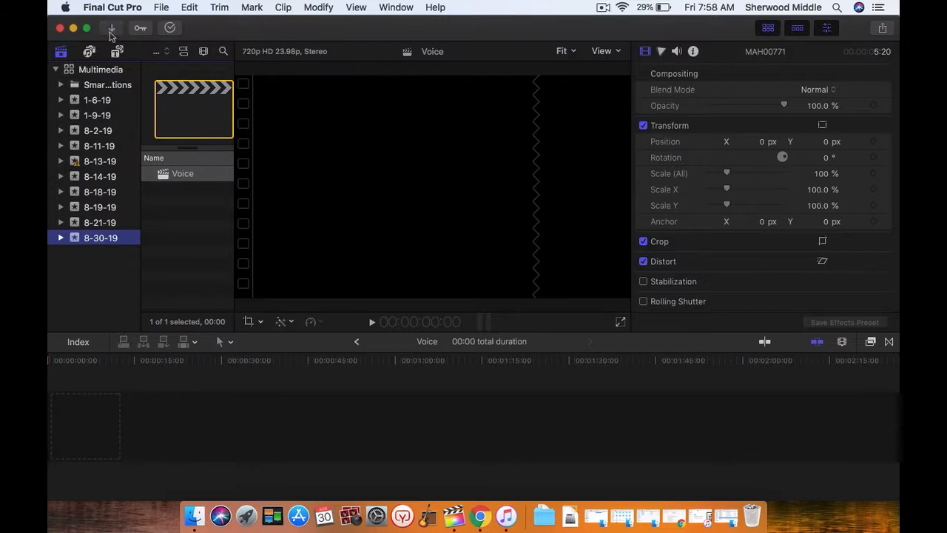
Step: Import the exported WAVE file from the 08-30-19 folder into the 8-30-19 event, leaving files in place
{"action": "left_click", "coordinate": [111, 31]}
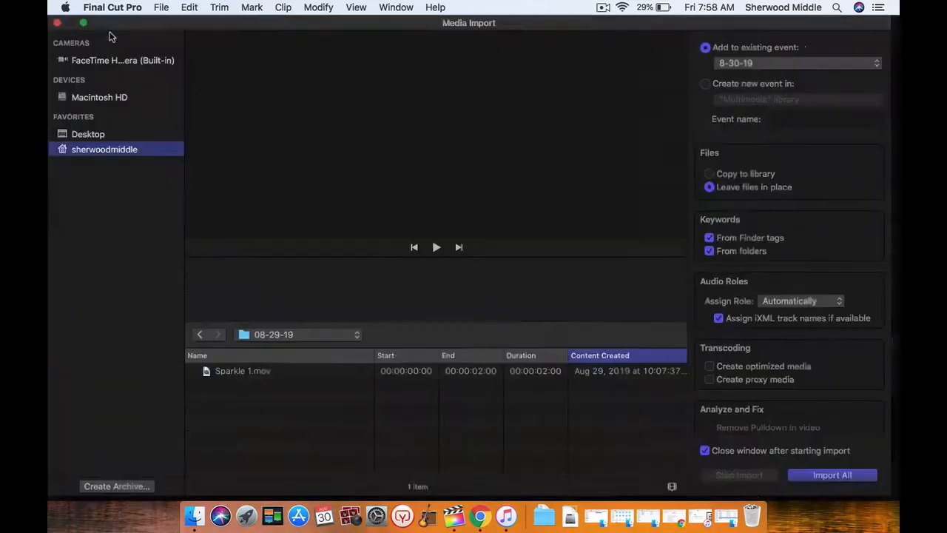
{"action": "left_click", "coordinate": [266, 334]}
{"action": "left_click", "coordinate": [274, 353]}
{"action": "scroll", "coordinate": [235, 444], "scroll_direction": "down", "scroll_amount": 3}
{"action": "scroll", "coordinate": [235, 482], "scroll_direction": "up", "scroll_amount": 5}
{"action": "double_click", "coordinate": [236, 377]}
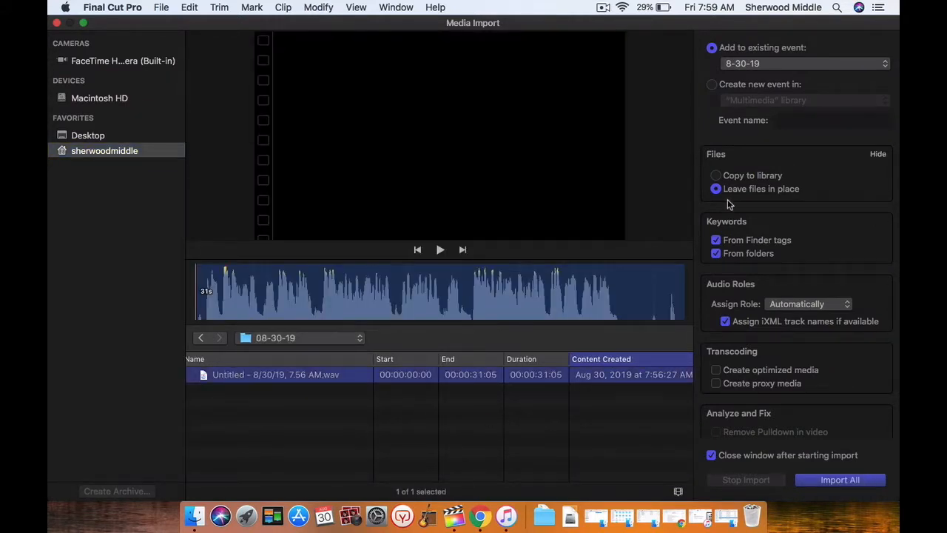
{"action": "left_click", "coordinate": [834, 481]}
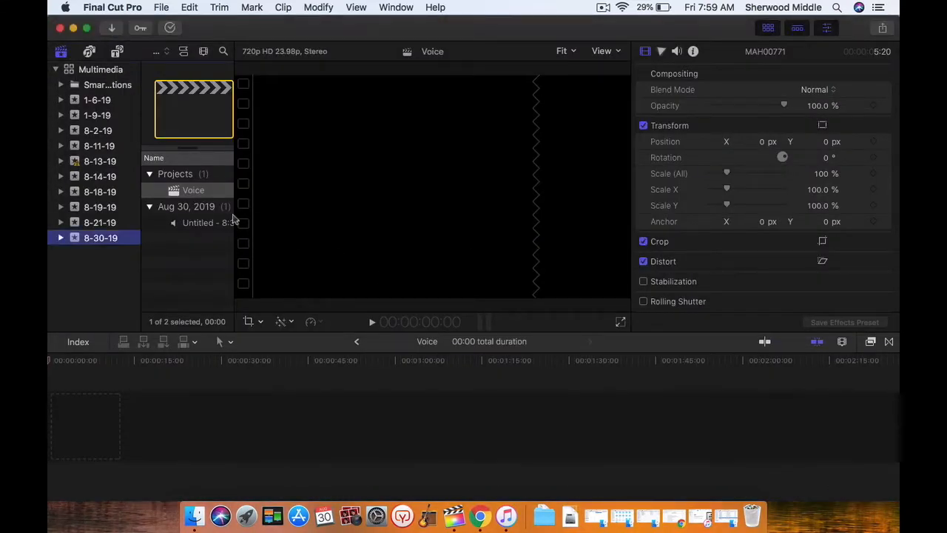
Step: Place the imported narration clip at the start of the Voice project's empty timeline
{"action": "left_click", "coordinate": [200, 224]}
{"action": "left_click_drag", "start_coordinate": [200, 225], "coordinate": [51, 437]}
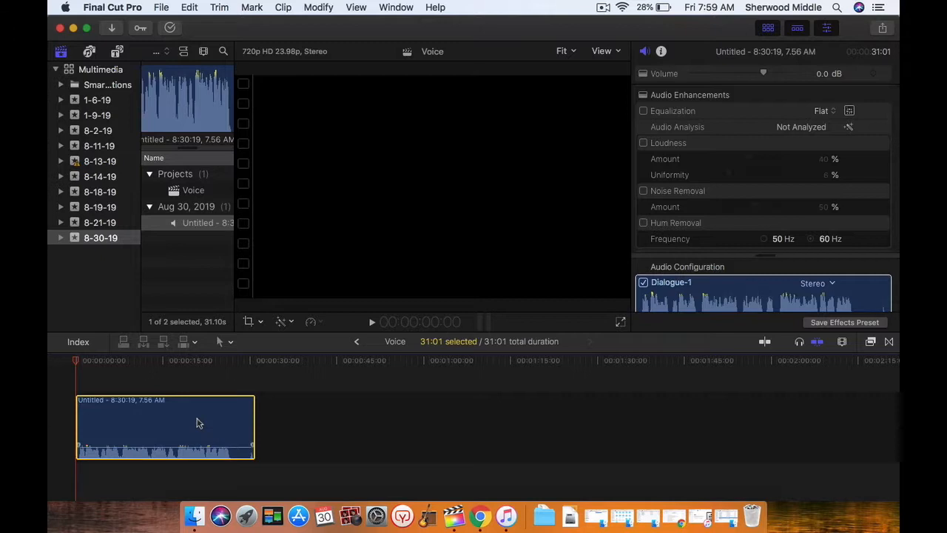
{"action": "scroll", "coordinate": [135, 387], "scroll_direction": "right", "scroll_amount": 1}
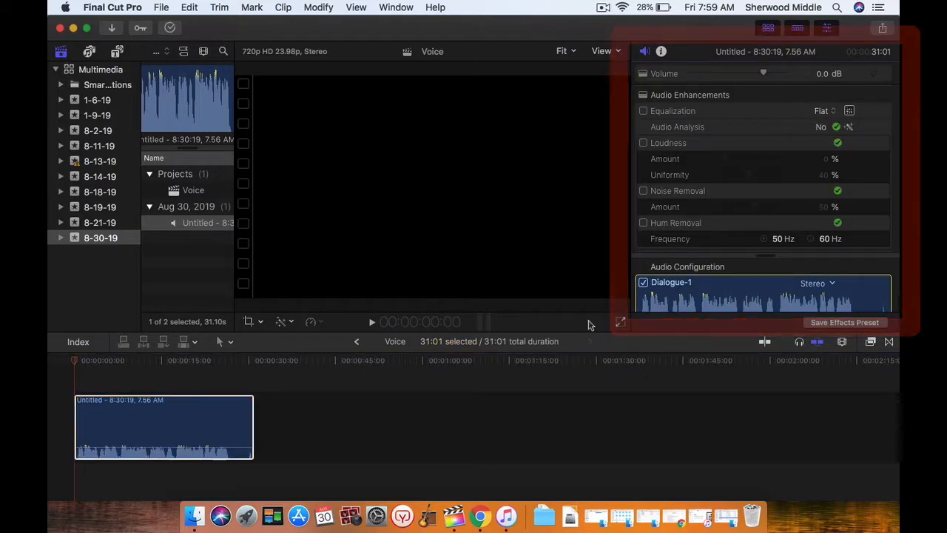
Step: Enable the Loudness enhancement on the narration clip and play its opening seconds to hear the effect
{"action": "left_click", "coordinate": [645, 143]}
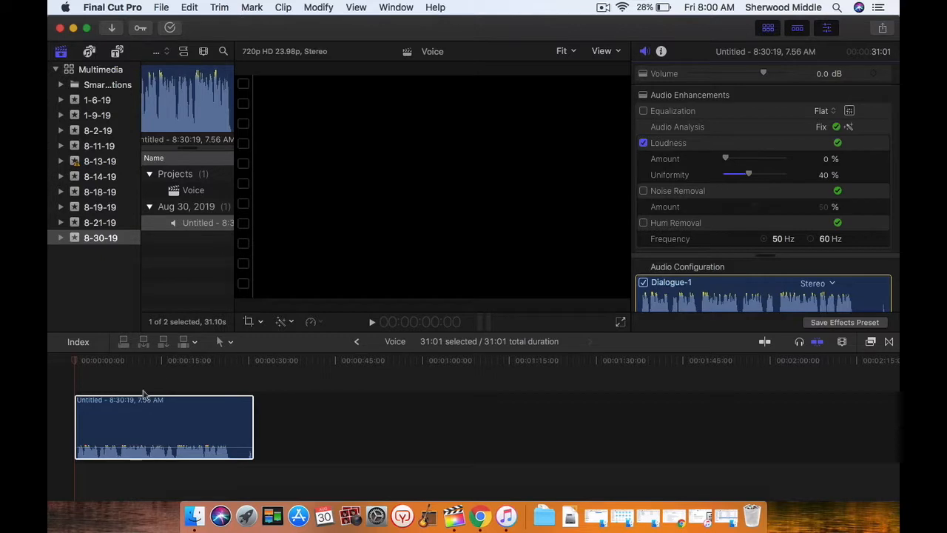
{"action": "left_click", "coordinate": [74, 362]}
{"action": "key", "text": "space"}
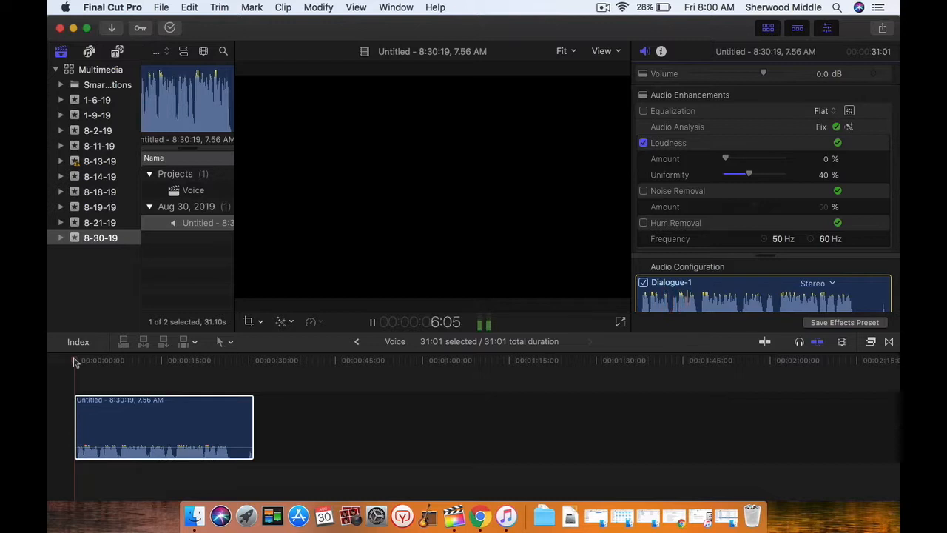
{"action": "key", "text": "space"}
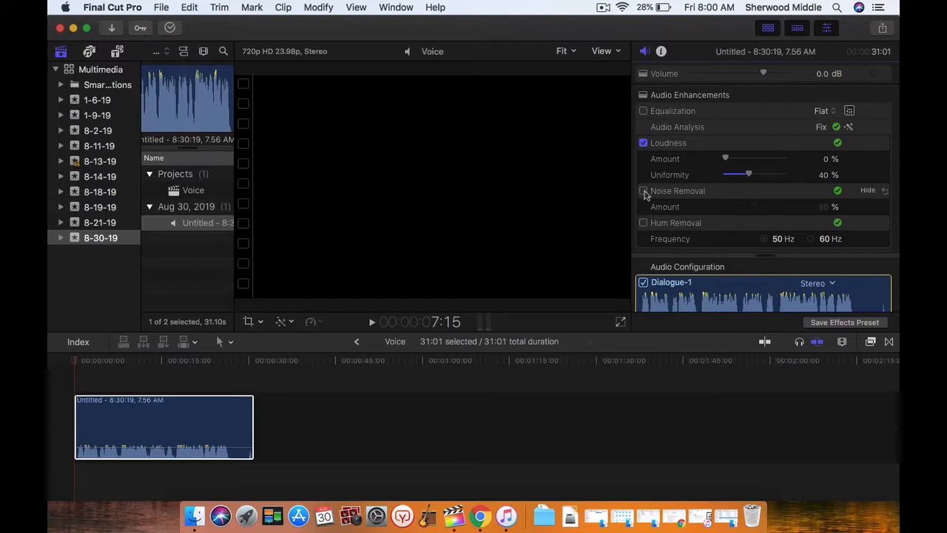
Step: Enable Noise Removal on the narration clip, set its amount to 45%, and play the opening seconds again
{"action": "left_click", "coordinate": [644, 191]}
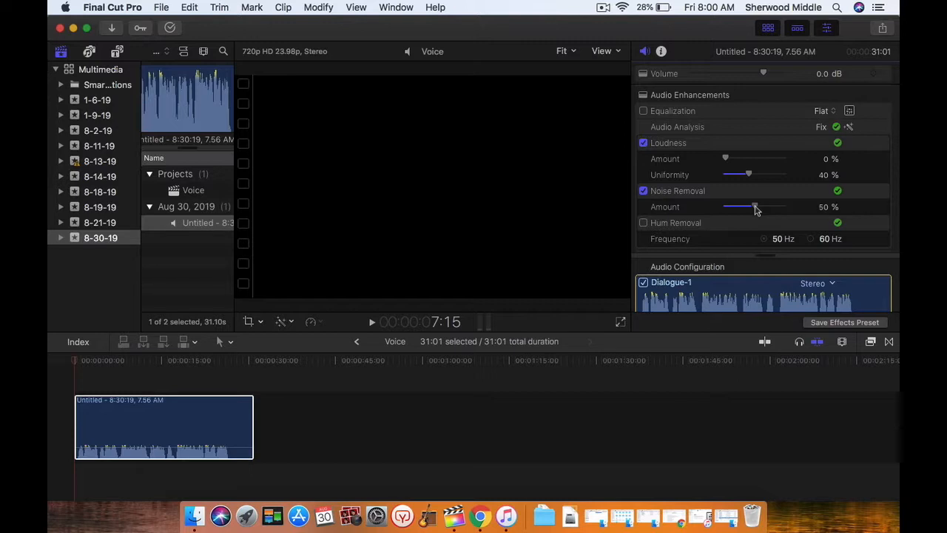
{"action": "left_click_drag", "start_coordinate": [755, 210], "coordinate": [752, 210]}
{"action": "key", "text": "space"}
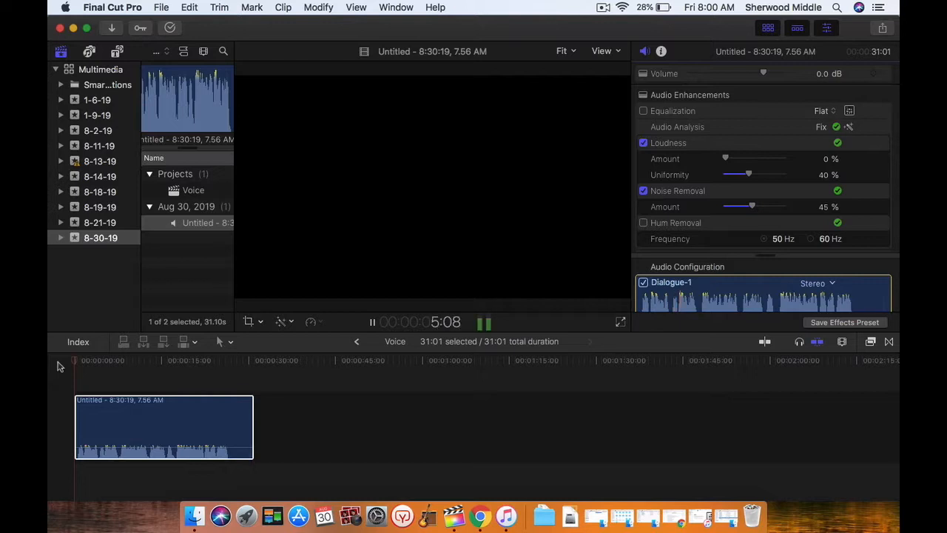
{"action": "key", "text": "space"}
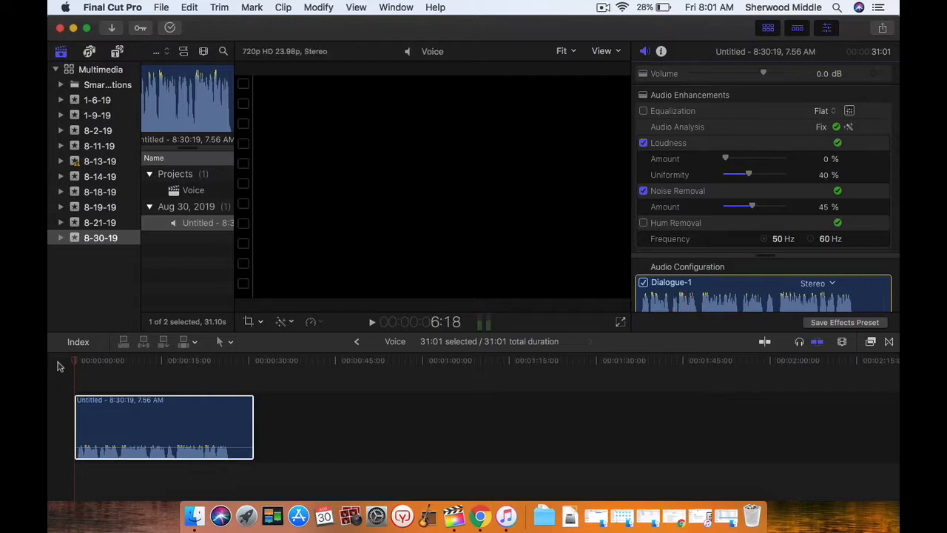